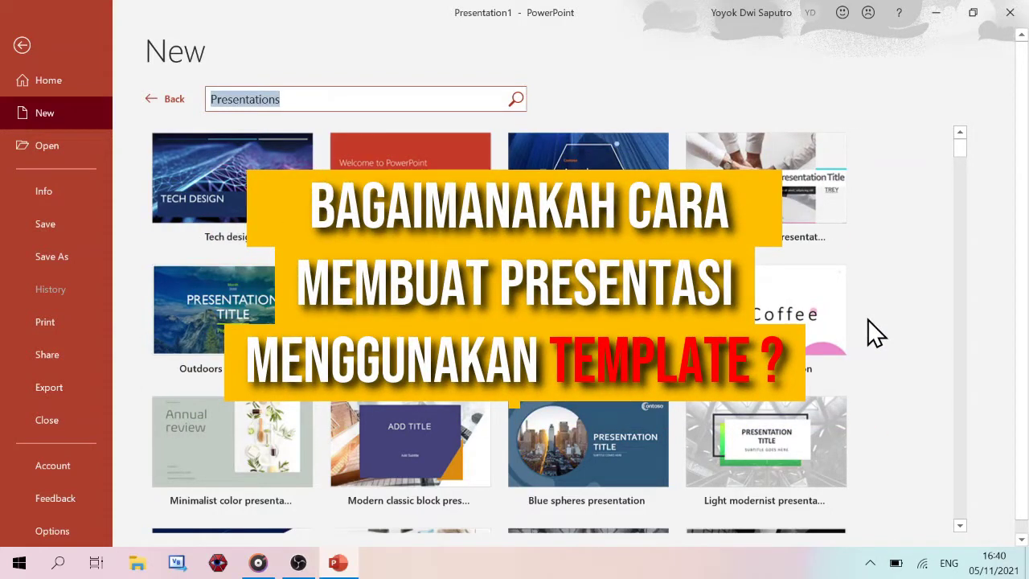
Scroll down through the online template search results
scroll(867, 319, down, 1)
scroll(867, 319, down, 2)
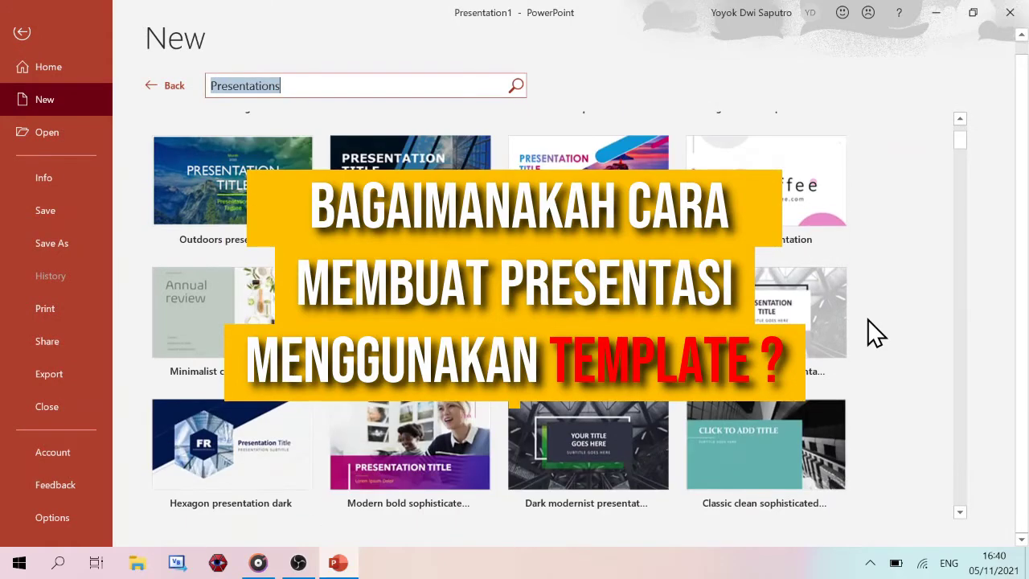
scroll(867, 319, down, 2)
scroll(868, 319, down, 1)
scroll(867, 319, down, 2)
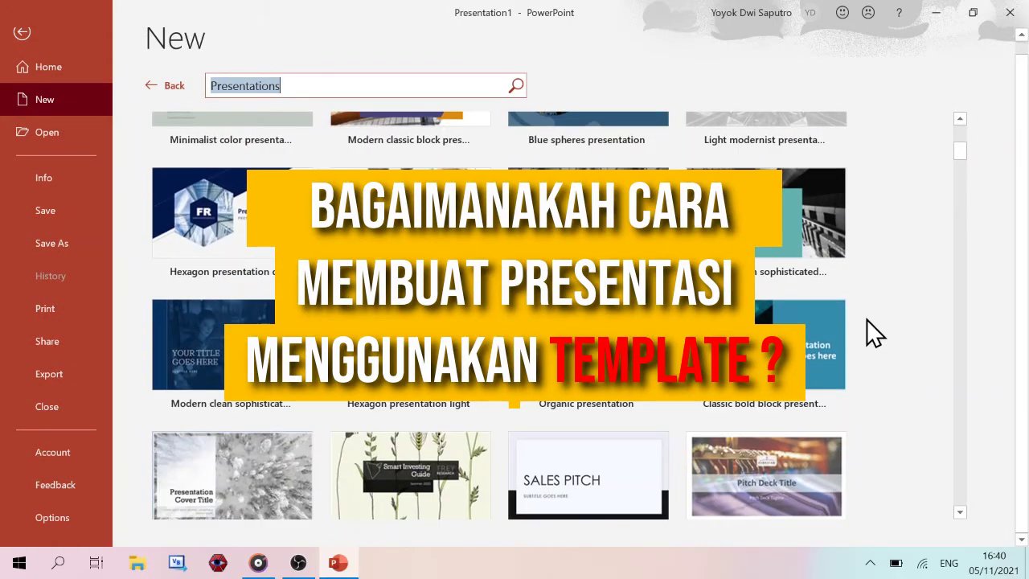
scroll(867, 319, down, 2)
scroll(867, 319, down, 1)
scroll(867, 319, down, 1)
scroll(866, 319, down, 2)
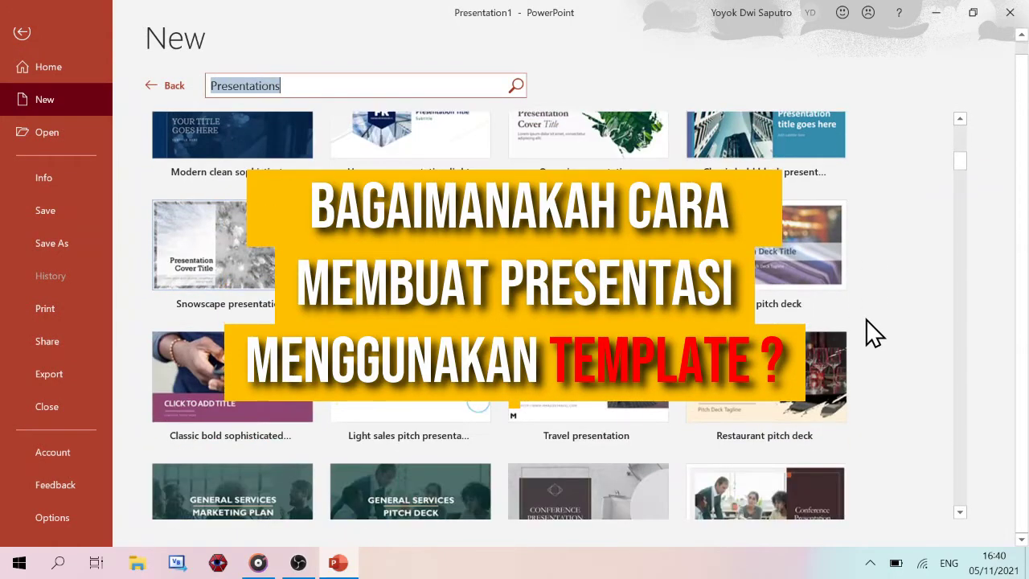
scroll(867, 319, down, 4)
scroll(867, 319, down, 2)
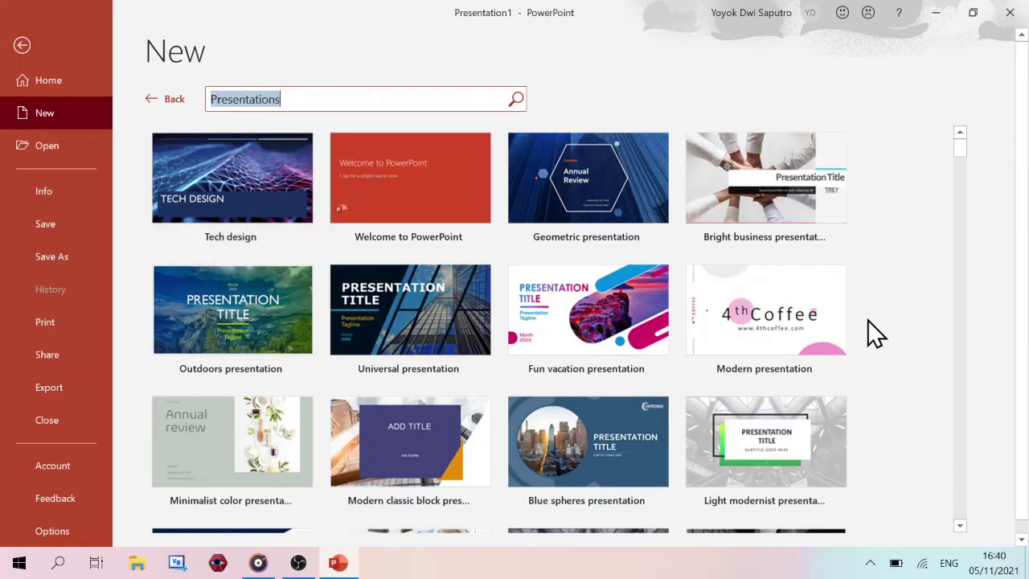
scroll(868, 319, down, 1)
scroll(868, 319, down, 2)
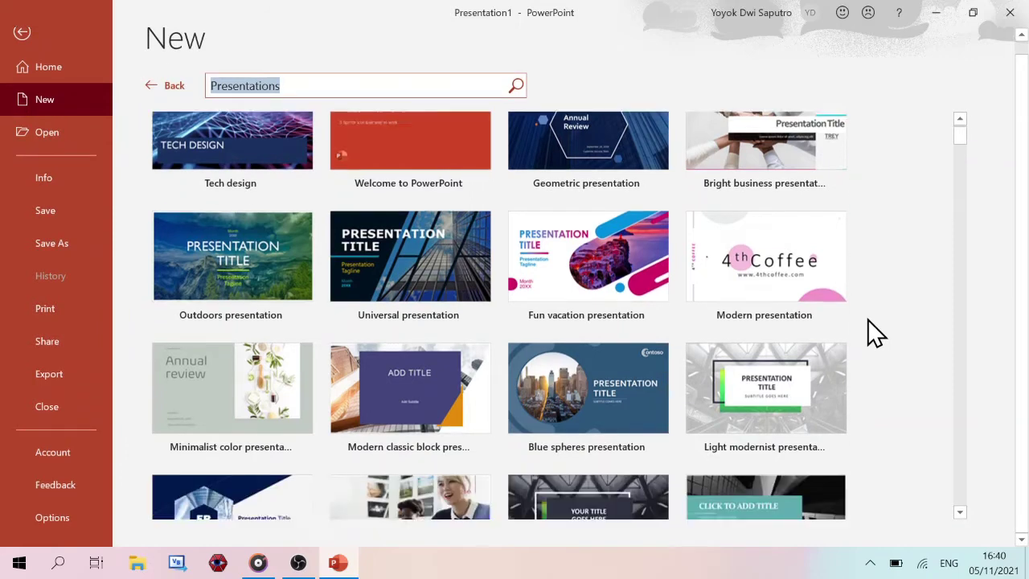
scroll(868, 319, down, 2)
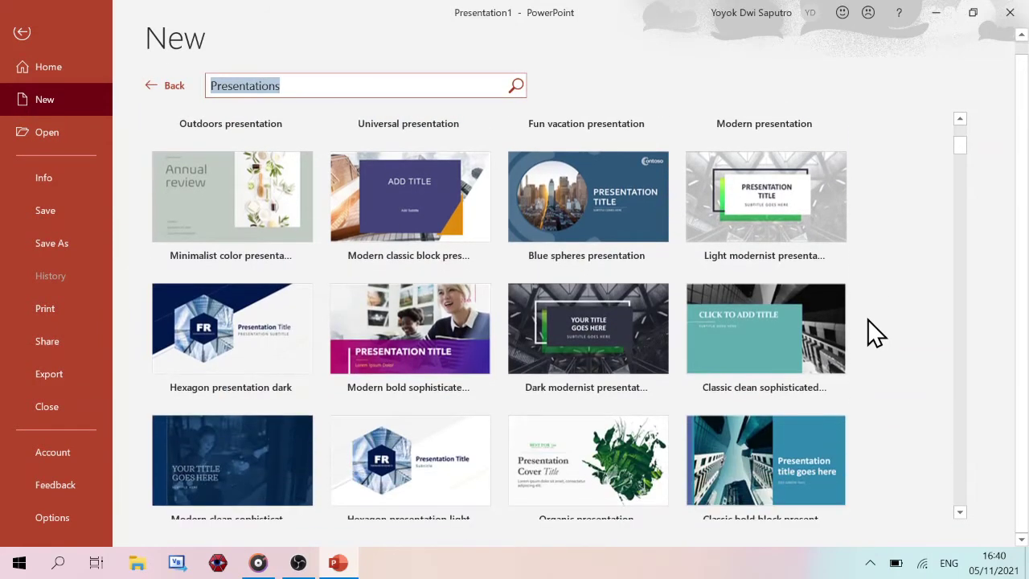
scroll(868, 320, down, 2)
scroll(866, 319, down, 2)
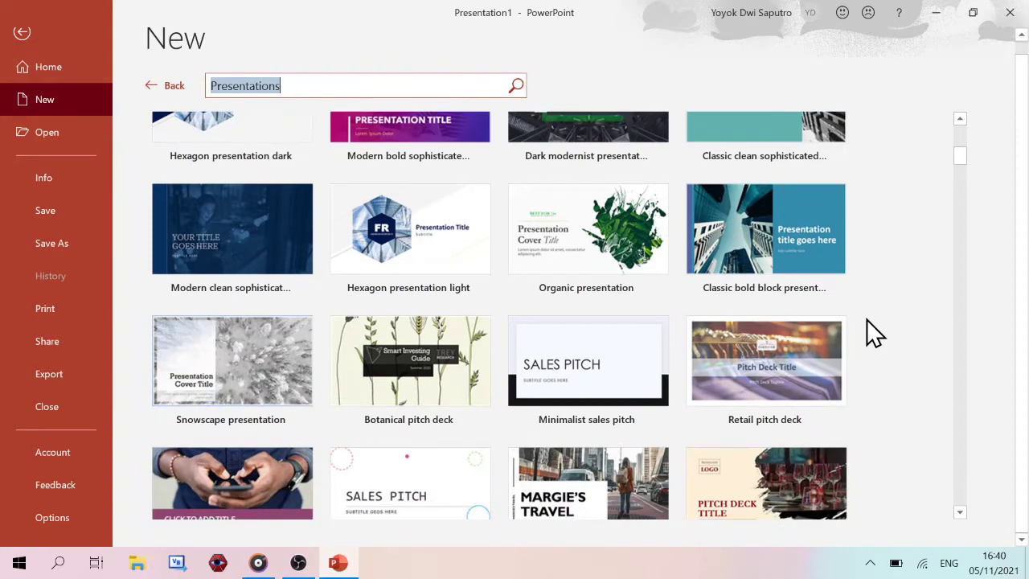
scroll(866, 319, down, 2)
scroll(866, 319, down, 1)
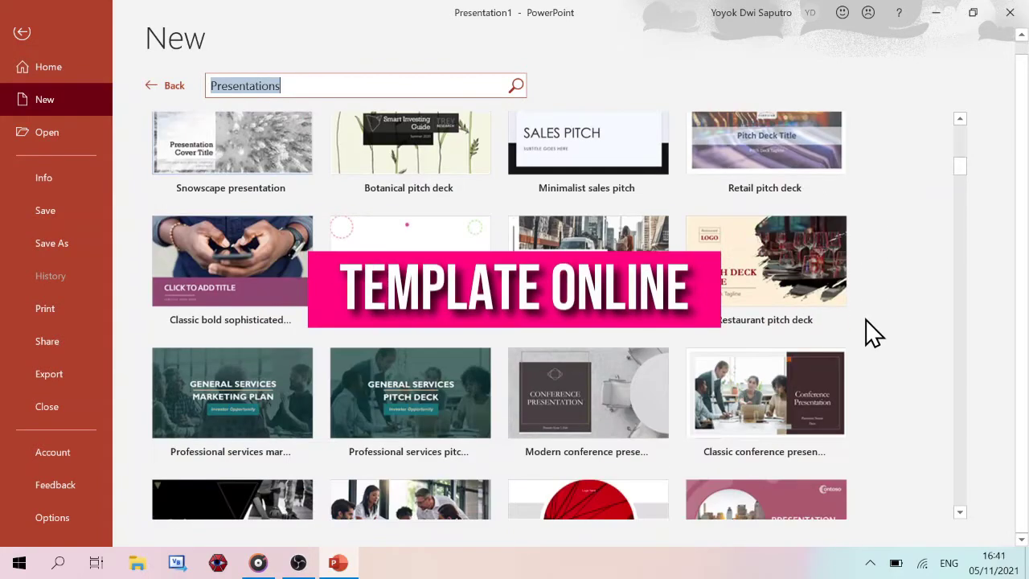
scroll(873, 332, down, 2)
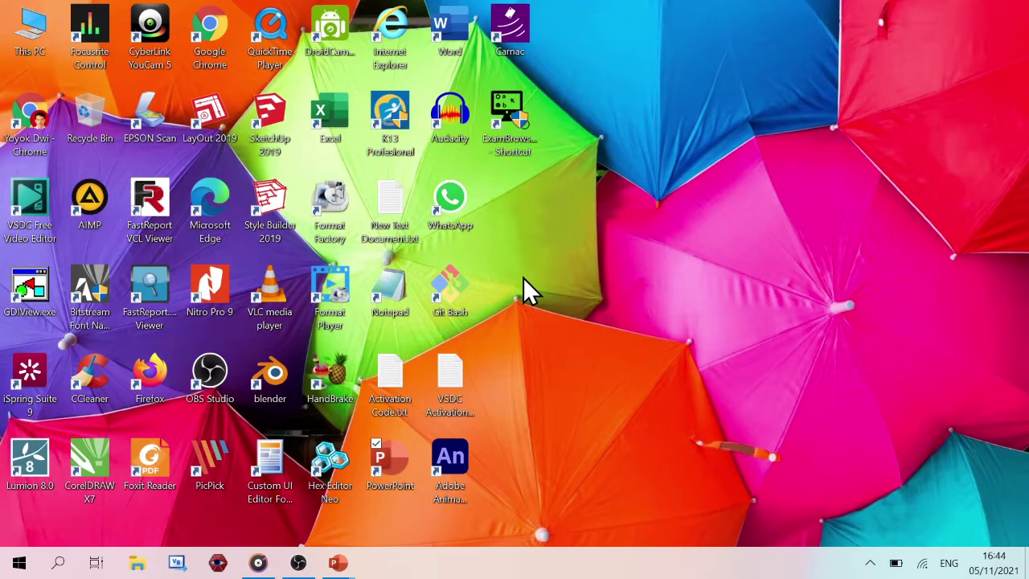
mouse_move(390, 467)
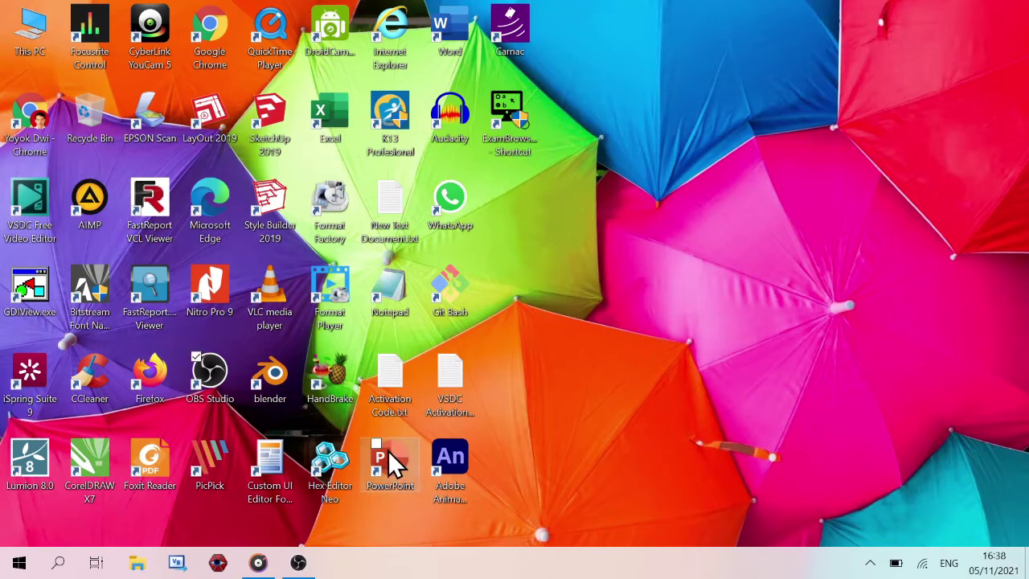
Relaunch PowerPoint from its desktop shortcut
double_click(387, 450)
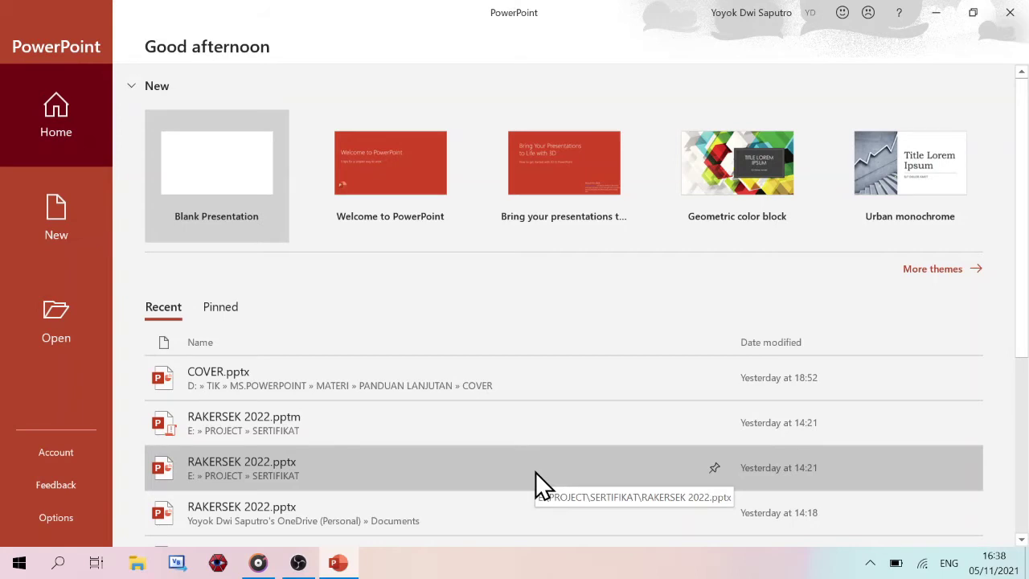
Create a new blank presentation from the Blank Presentation tile
click(226, 179)
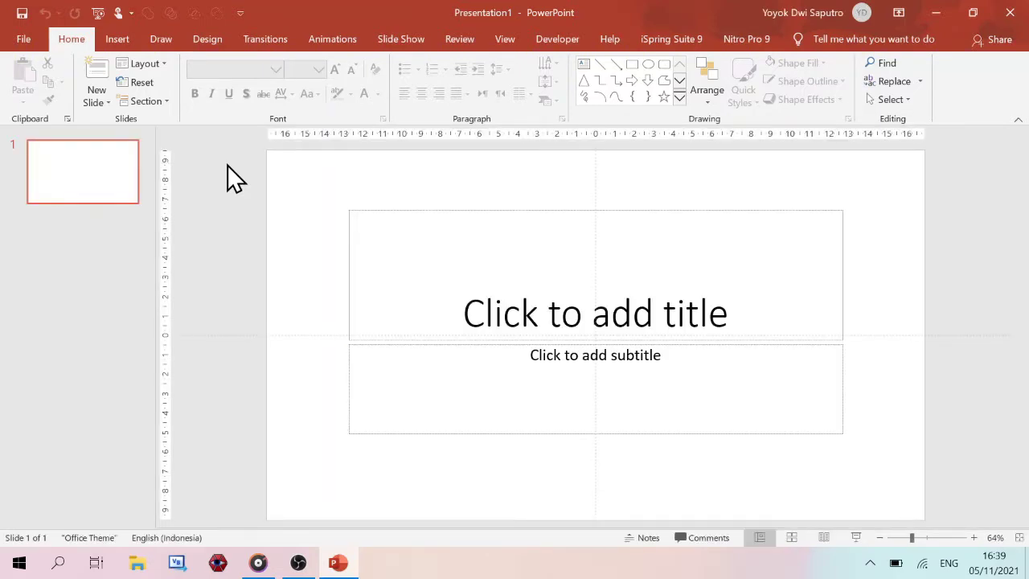
click(208, 36)
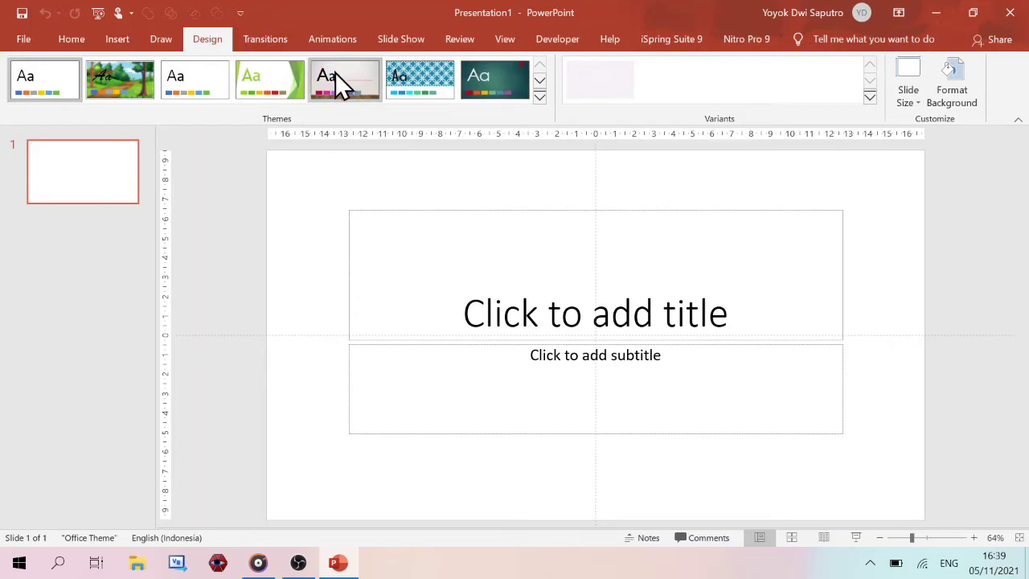
click(414, 78)
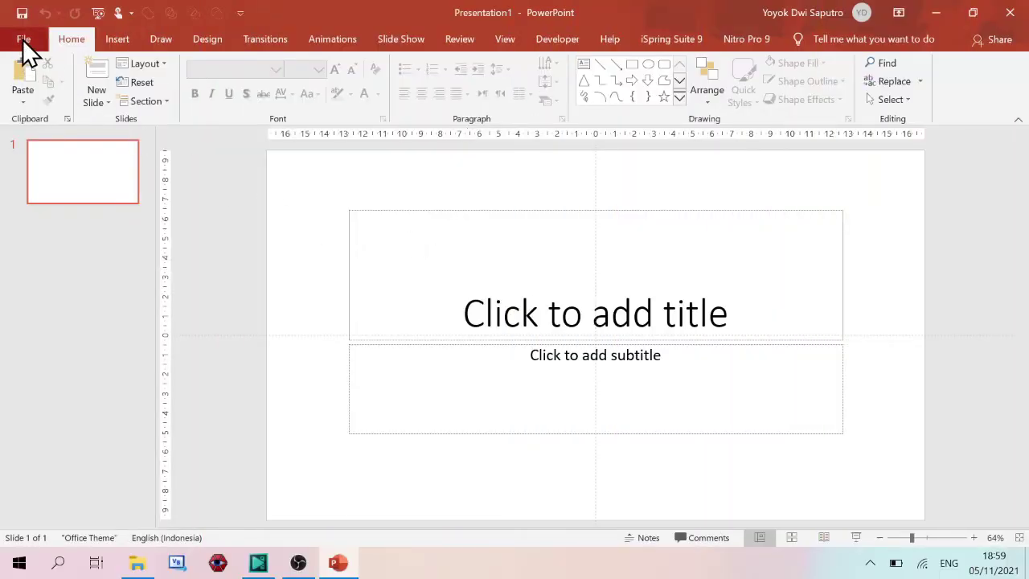
Go to File > New and search online templates for Presentations
click(23, 38)
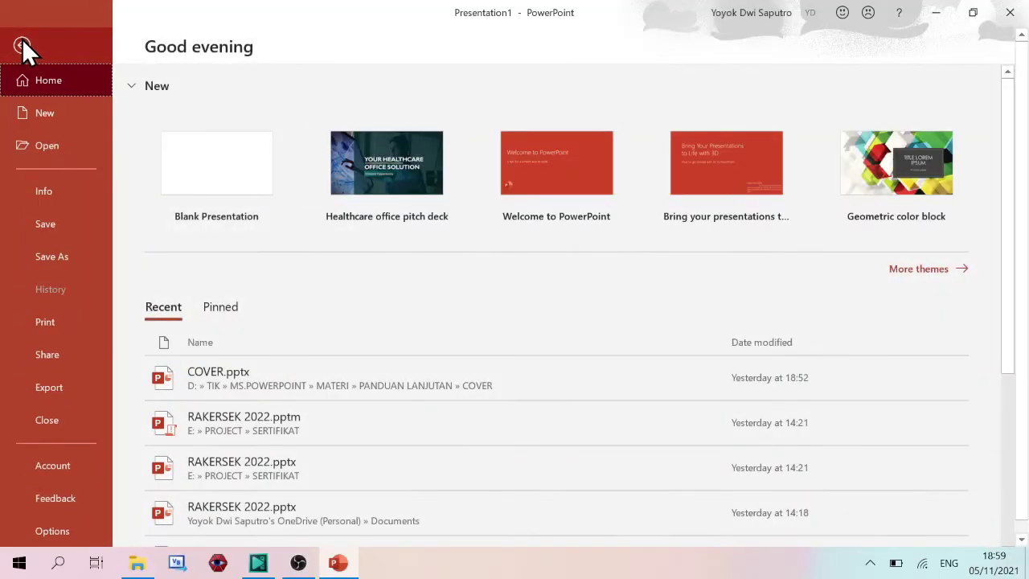
click(48, 116)
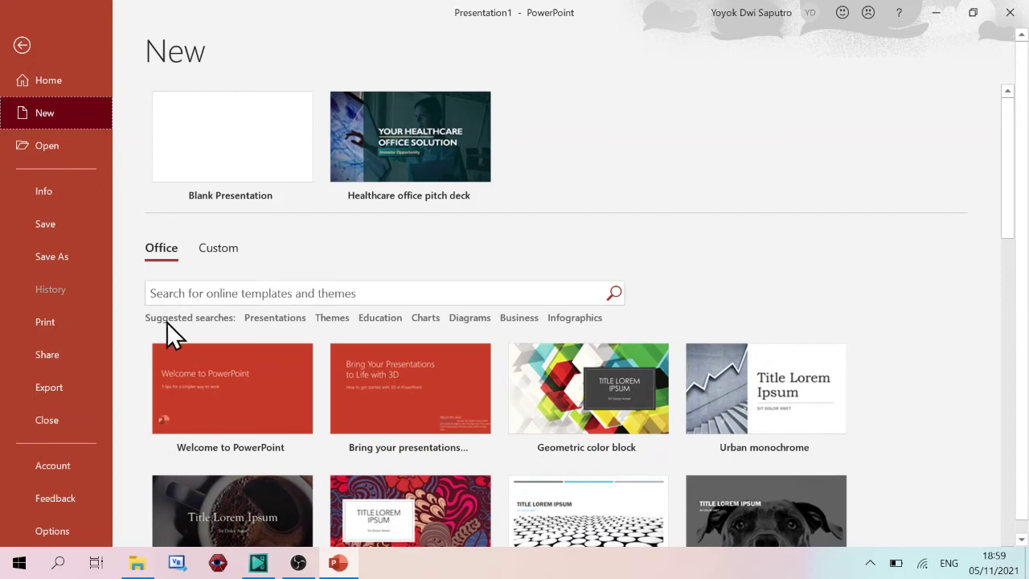
click(211, 294)
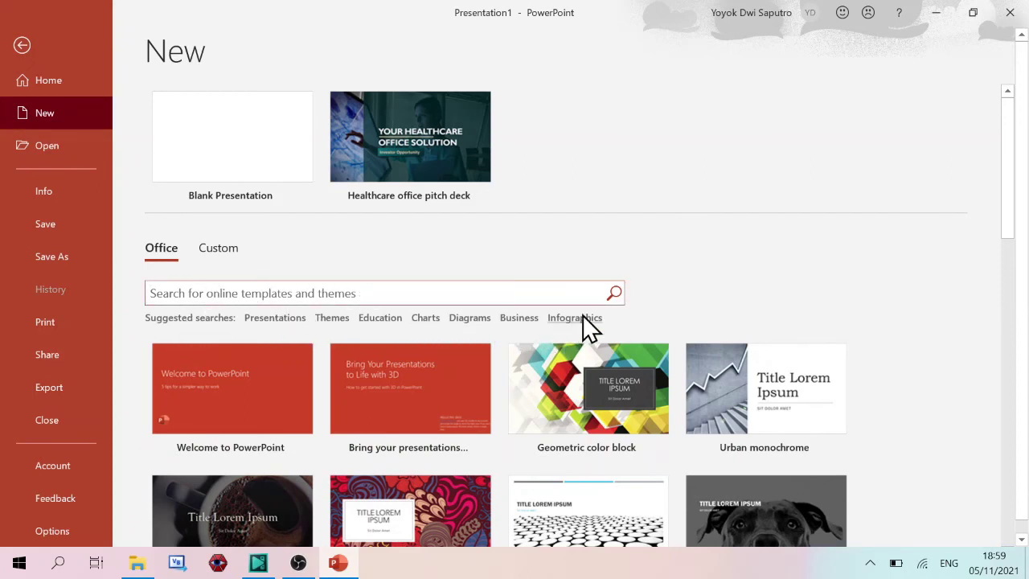
click(255, 316)
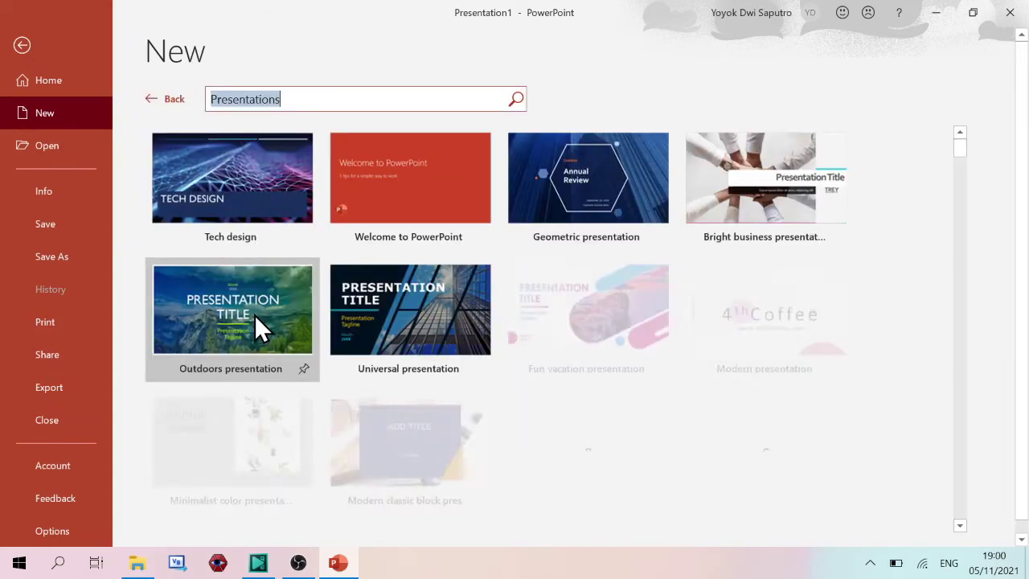
Scroll the template results down until the Prismatic design thumbnail is visible
scroll(956, 177, down, 3)
scroll(952, 181, down, 8)
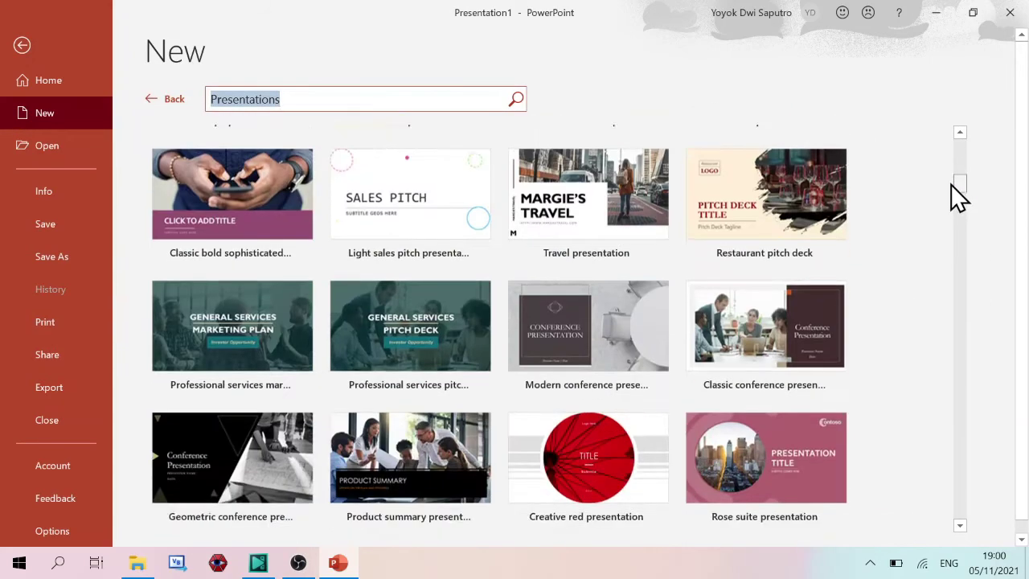
scroll(949, 192, down, 4)
scroll(945, 201, down, 2)
scroll(940, 213, down, 4)
scroll(939, 224, down, 1)
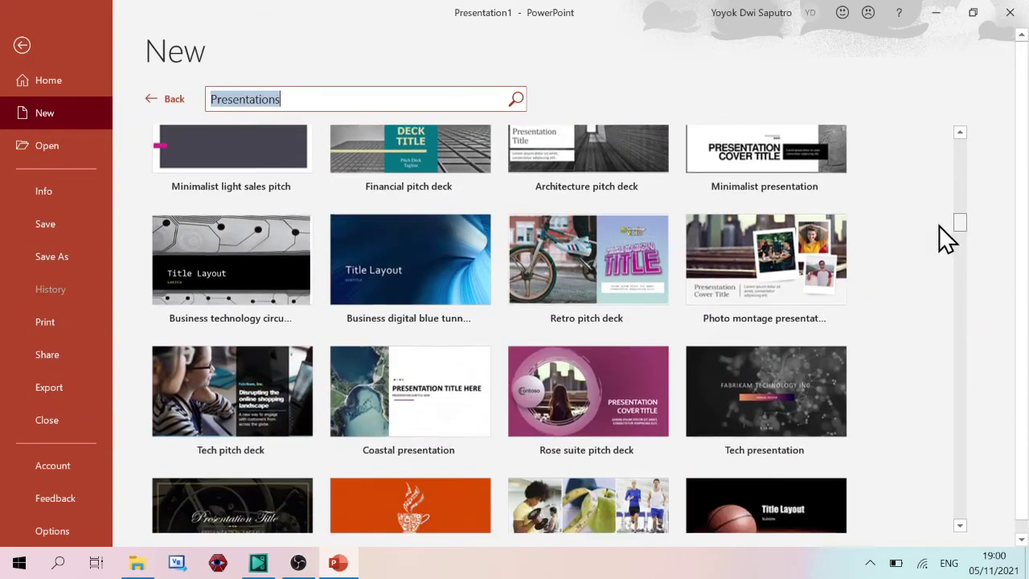
scroll(938, 229, down, 2)
scroll(936, 241, down, 3)
scroll(935, 258, down, 3)
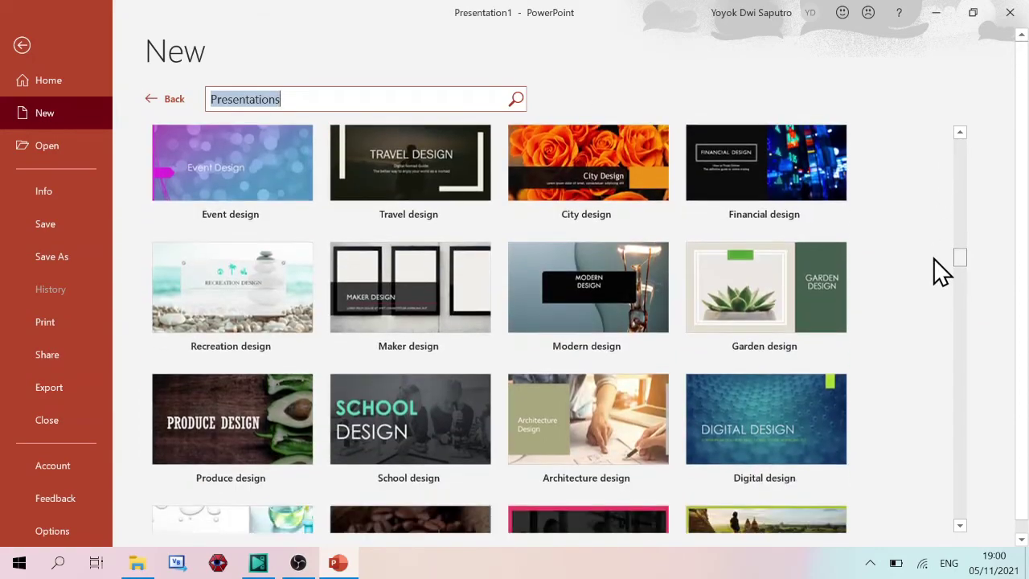
scroll(933, 266, down, 3)
scroll(930, 271, down, 3)
scroll(928, 275, down, 2)
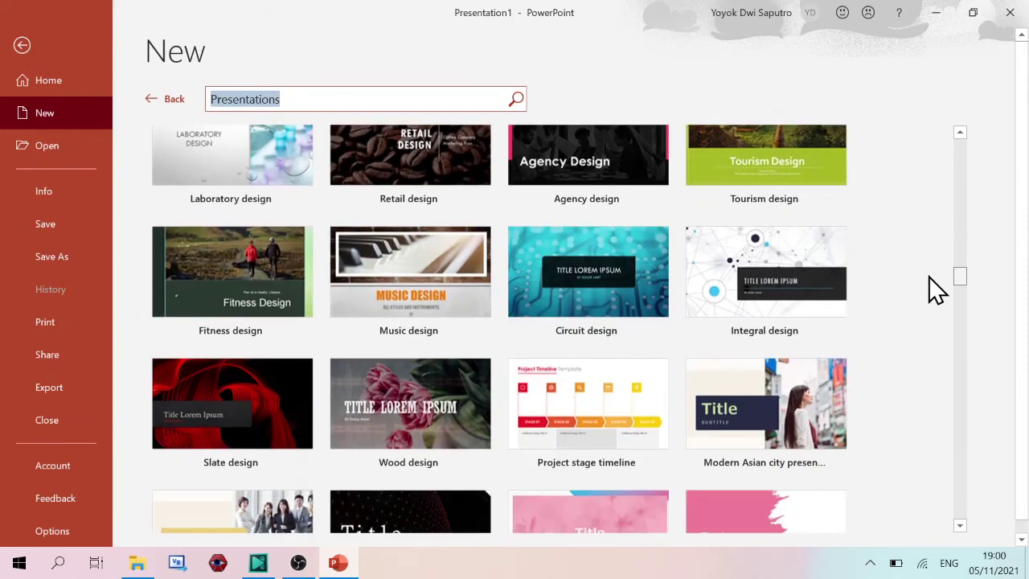
scroll(928, 279, down, 2)
scroll(926, 290, down, 3)
scroll(925, 295, down, 1)
scroll(923, 299, down, 3)
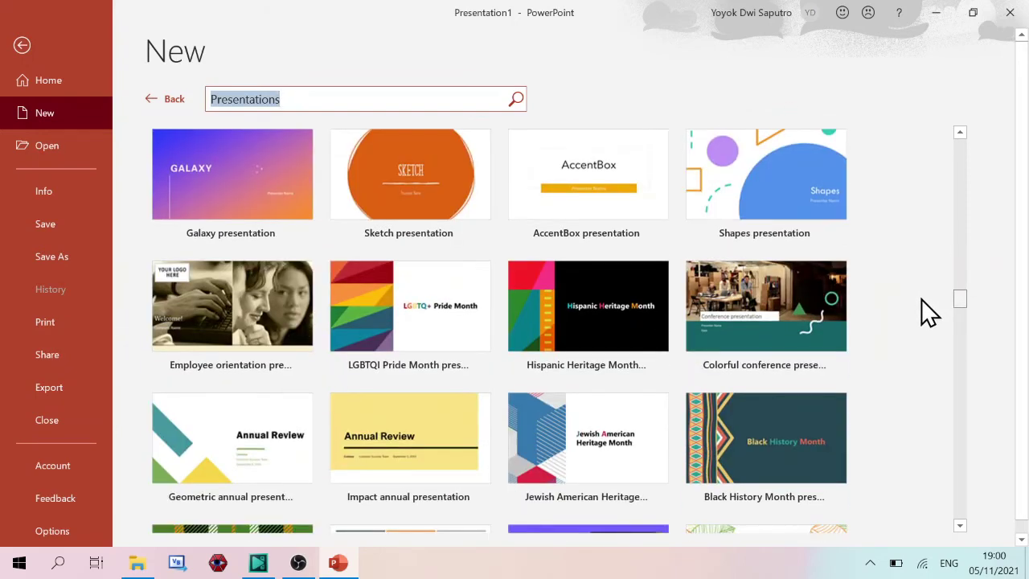
scroll(923, 312, down, 3)
scroll(919, 322, down, 2)
scroll(917, 323, down, 2)
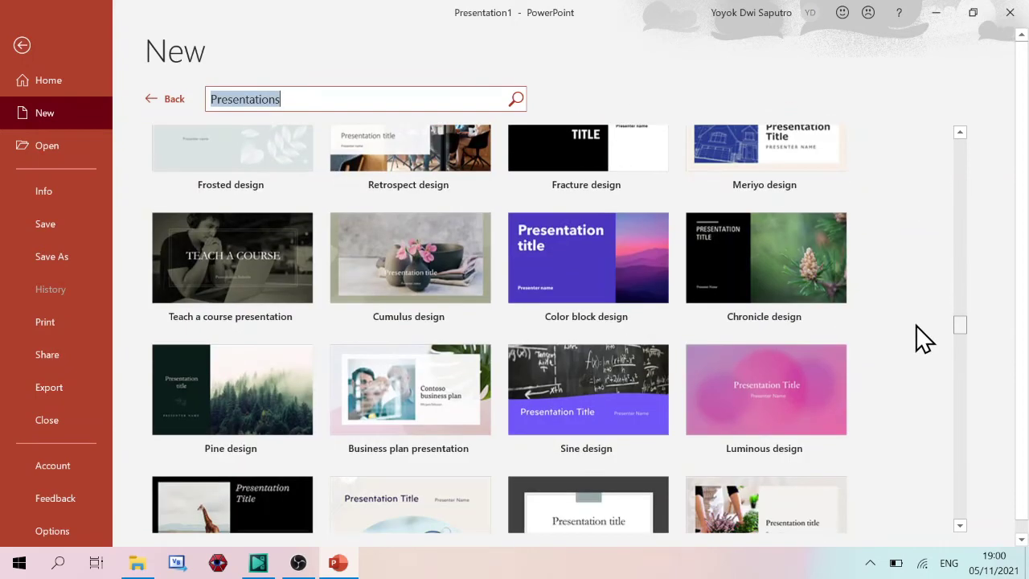
scroll(915, 330, down, 3)
scroll(913, 337, down, 2)
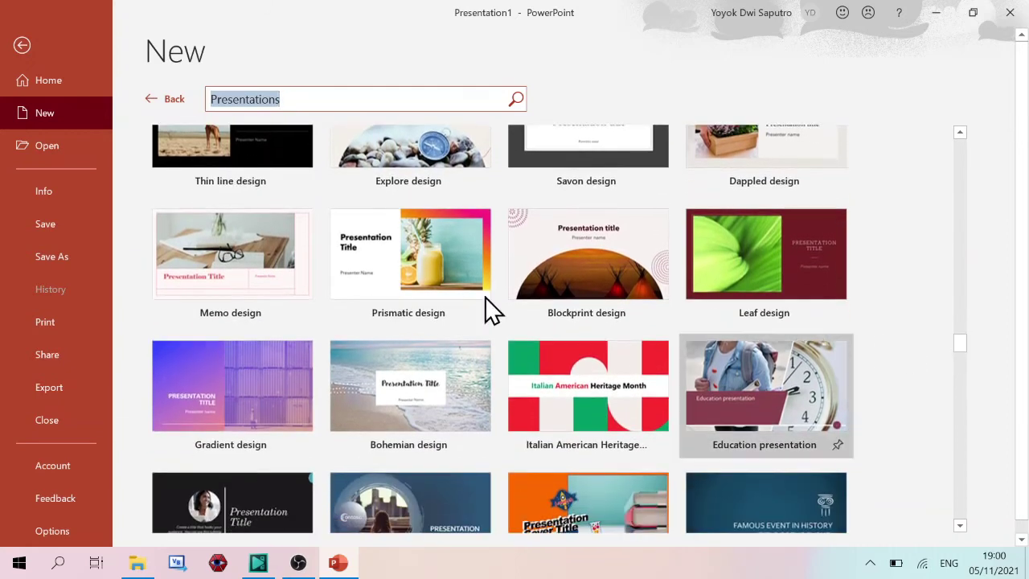
Preview the Prismatic design template and create a presentation from it
click(412, 256)
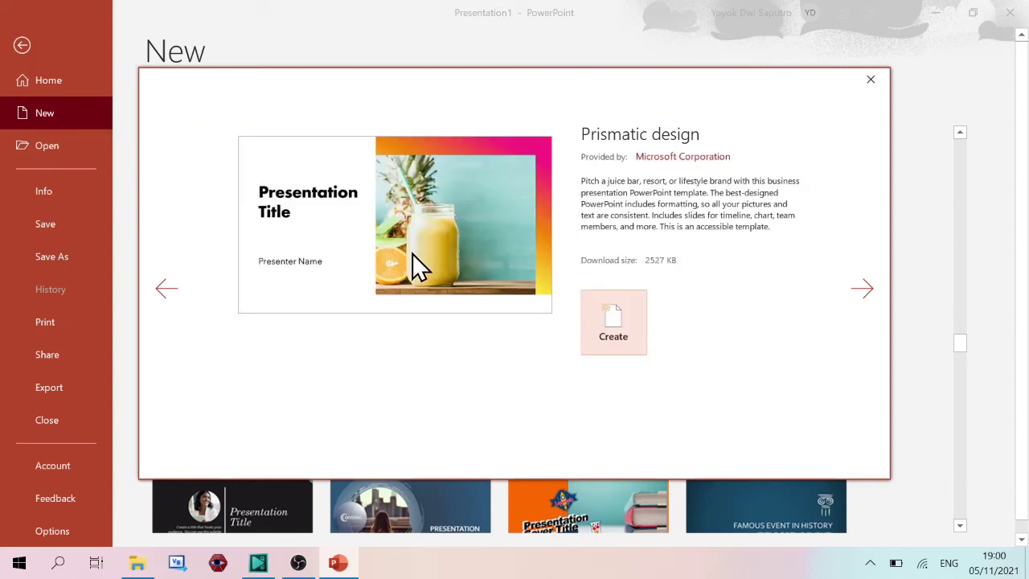
click(617, 324)
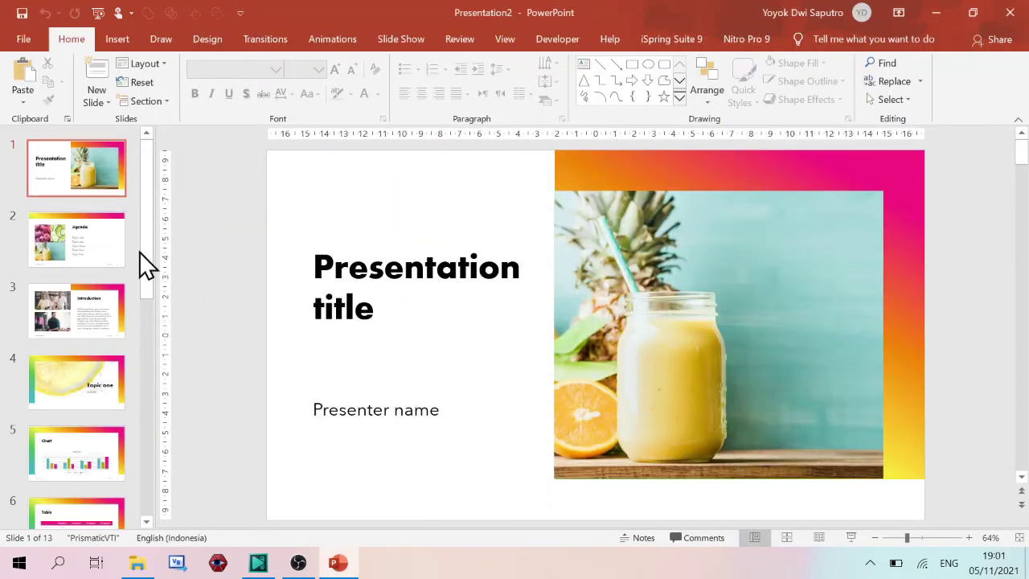
View slides 2 to 5: Agenda, Introduction, Topic one and Chart
scroll(133, 399, down, 5)
scroll(132, 461, down, 3)
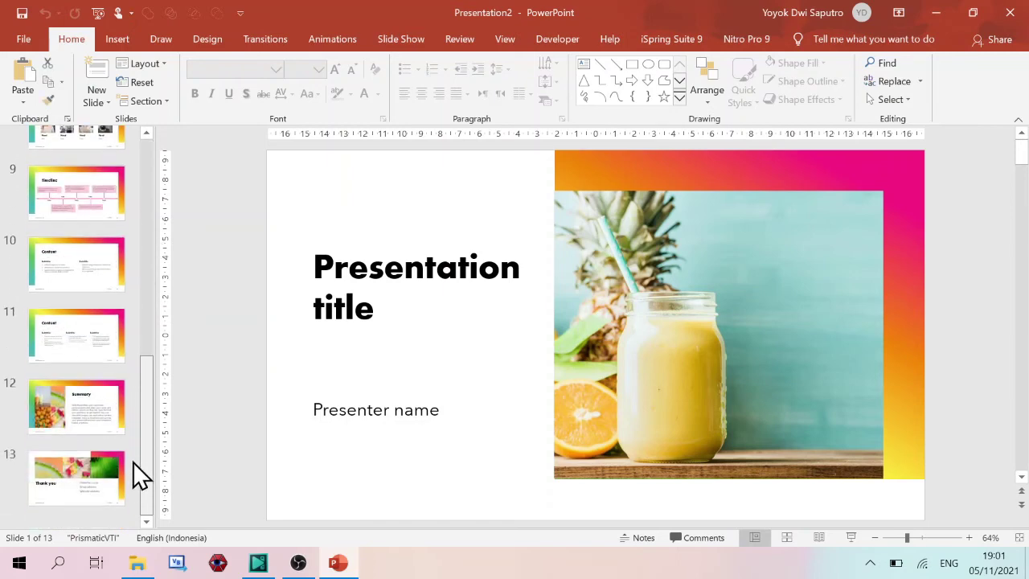
scroll(153, 289, up, 5)
scroll(152, 289, up, 3)
click(88, 238)
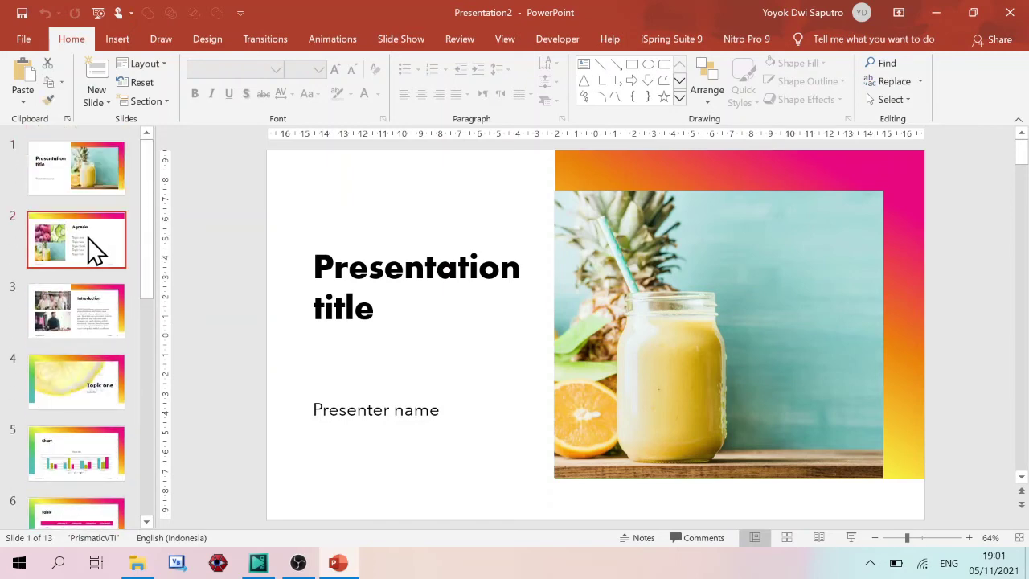
click(91, 310)
click(85, 370)
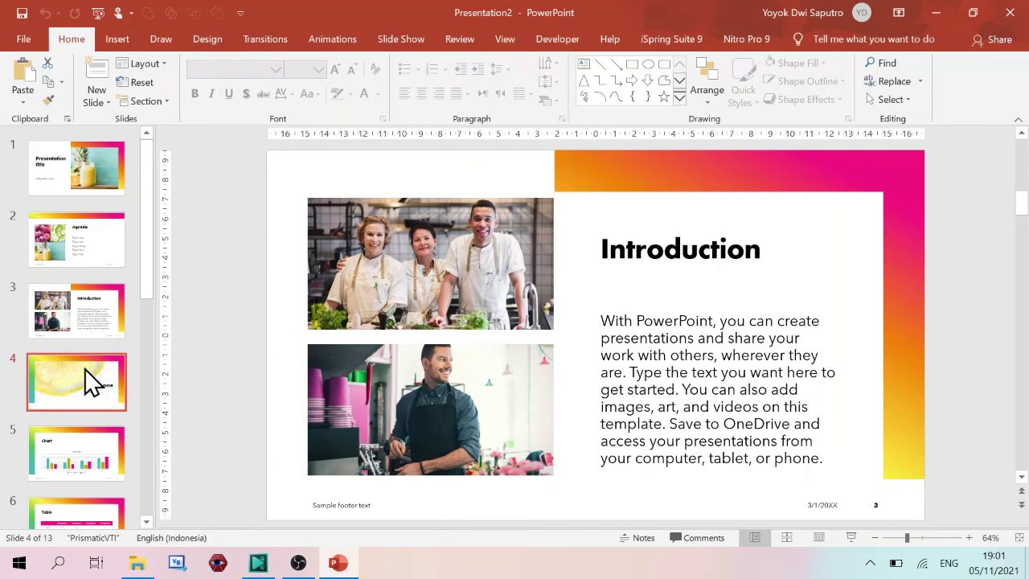
click(83, 458)
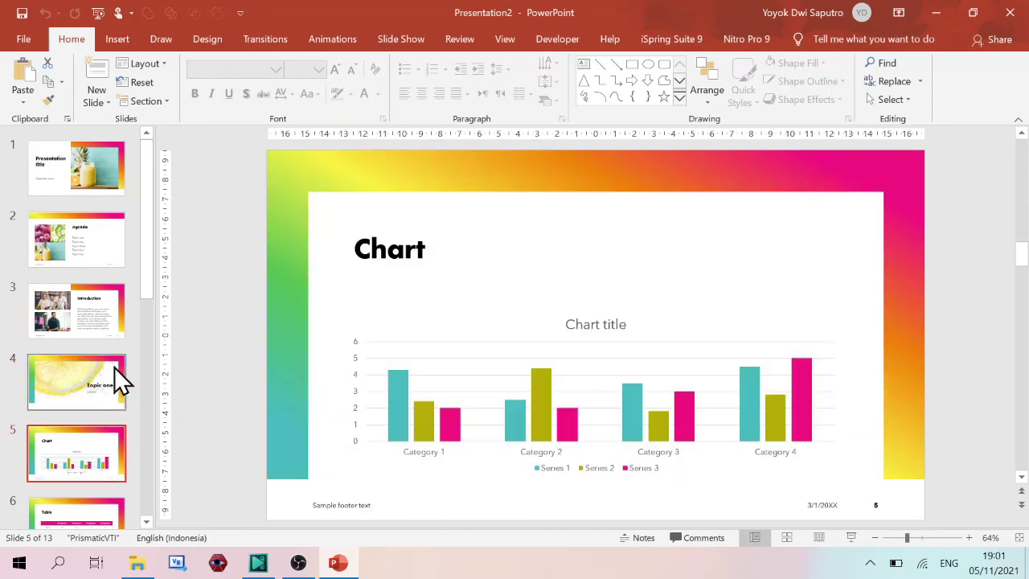
View slides 6 to 13, from Table, quote, Team and Timeline through Summary and Thank you
scroll(147, 265, down, 1)
scroll(143, 309, down, 2)
scroll(141, 328, down, 1)
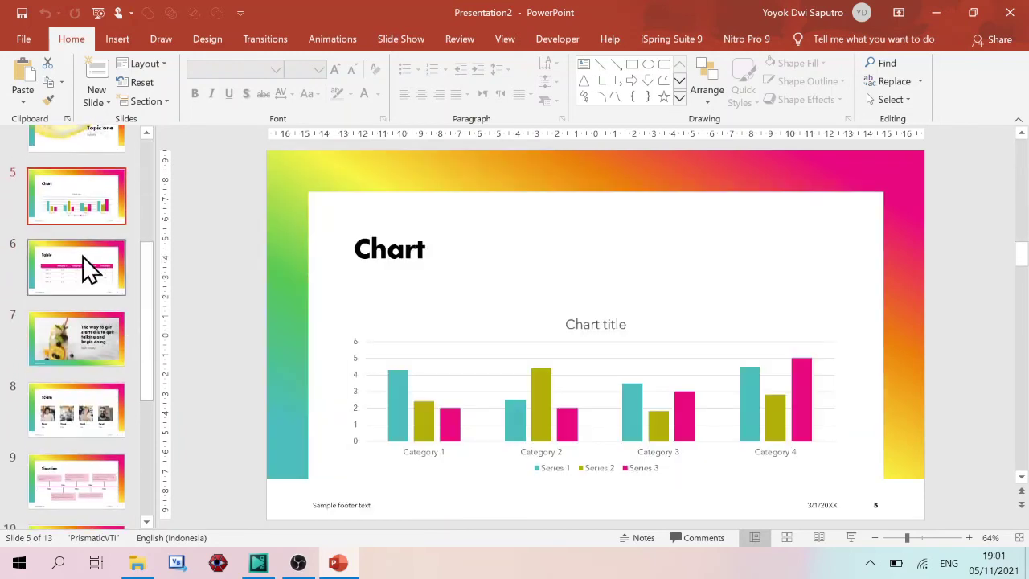
click(85, 269)
click(85, 334)
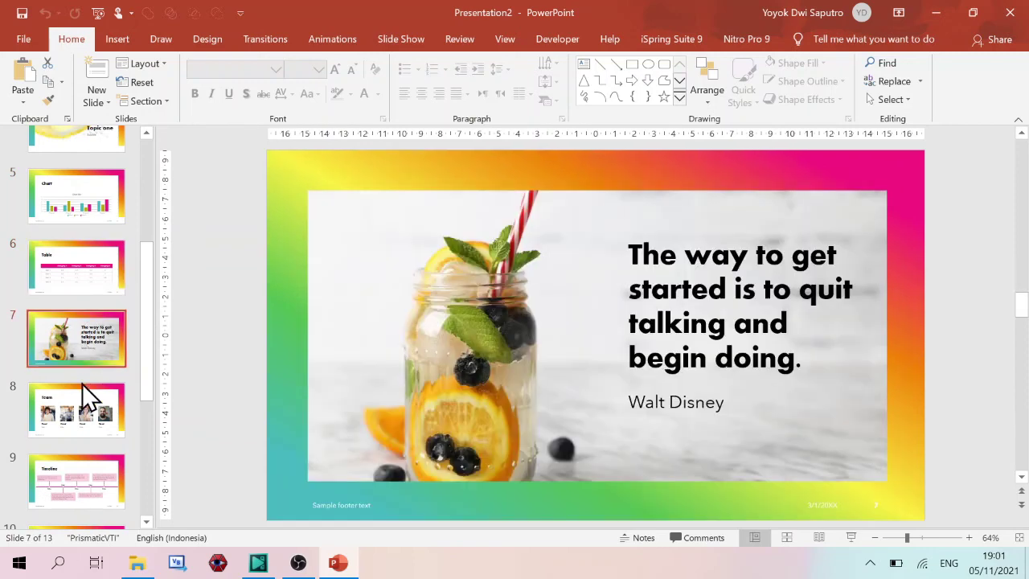
click(83, 407)
click(86, 497)
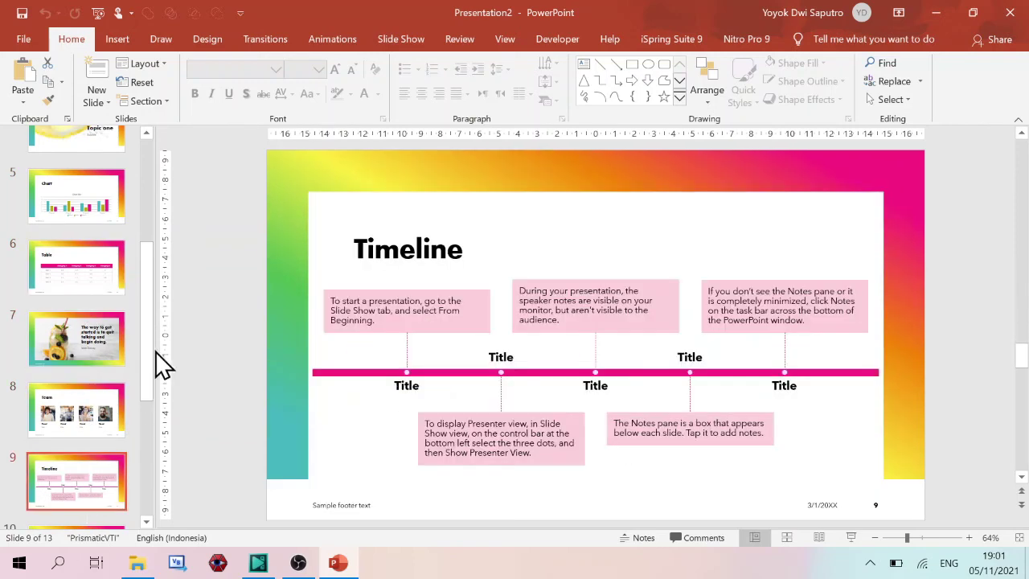
drag(150, 337, 149, 429)
click(95, 319)
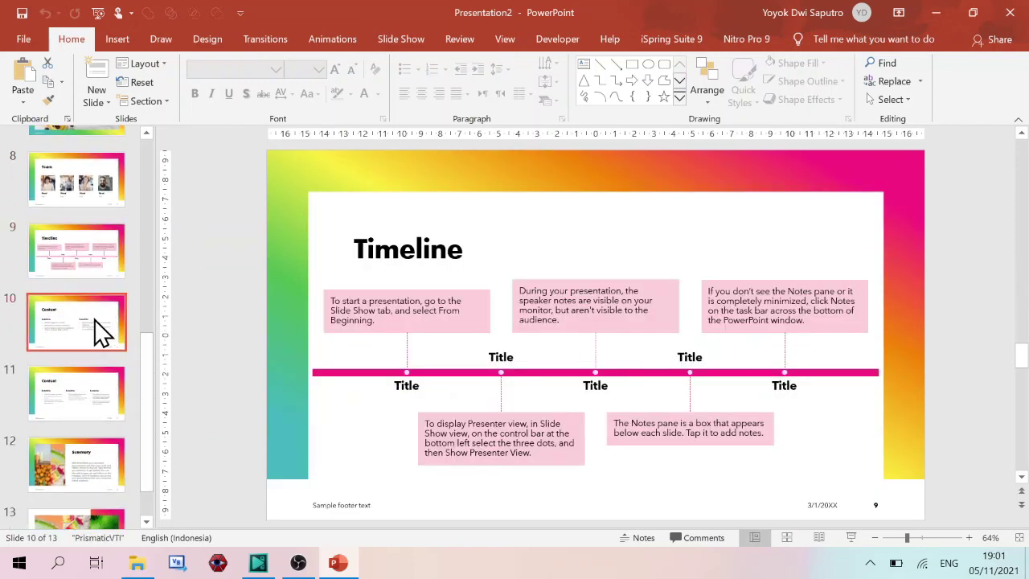
click(82, 389)
click(81, 467)
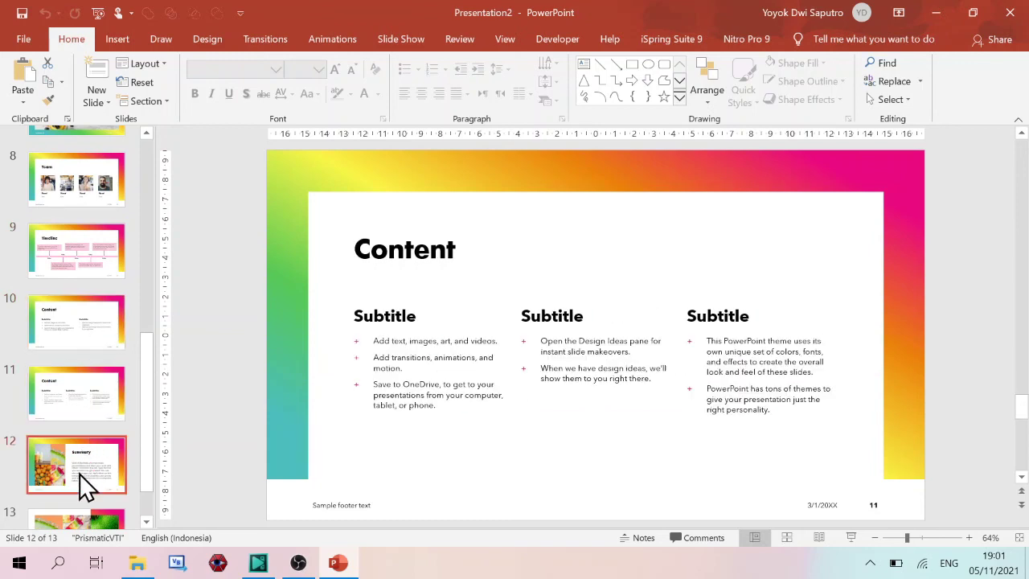
click(77, 517)
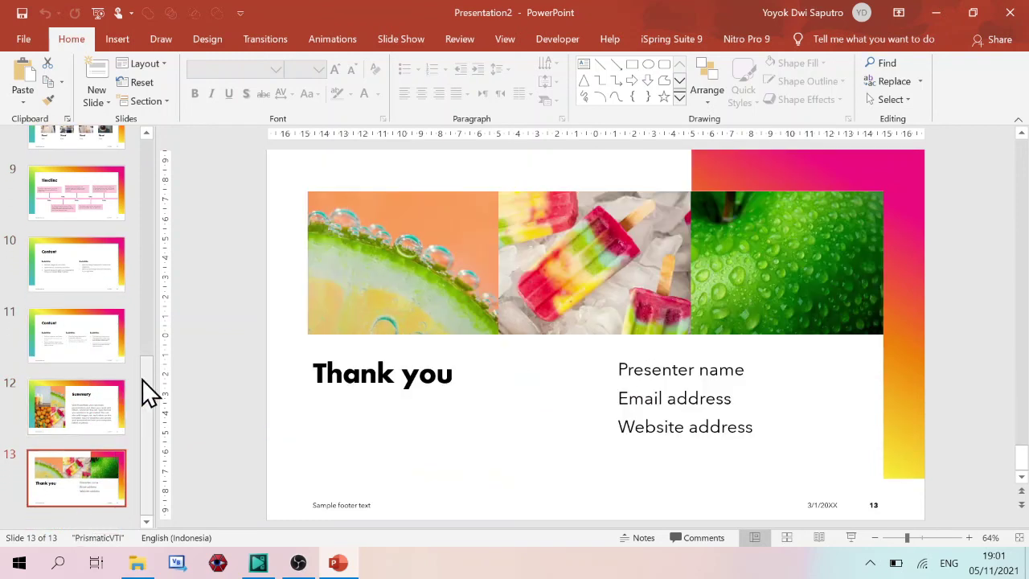